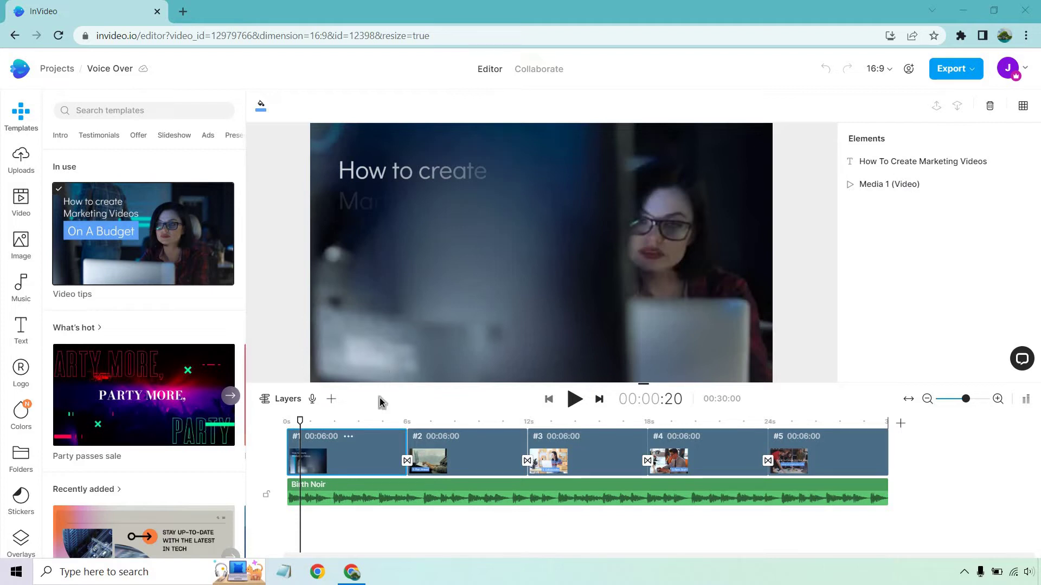
# Step: Open the Birth Noir music track's volume settings, then close them
pyautogui.click(368, 497)
pyautogui.rightClick(368, 496)
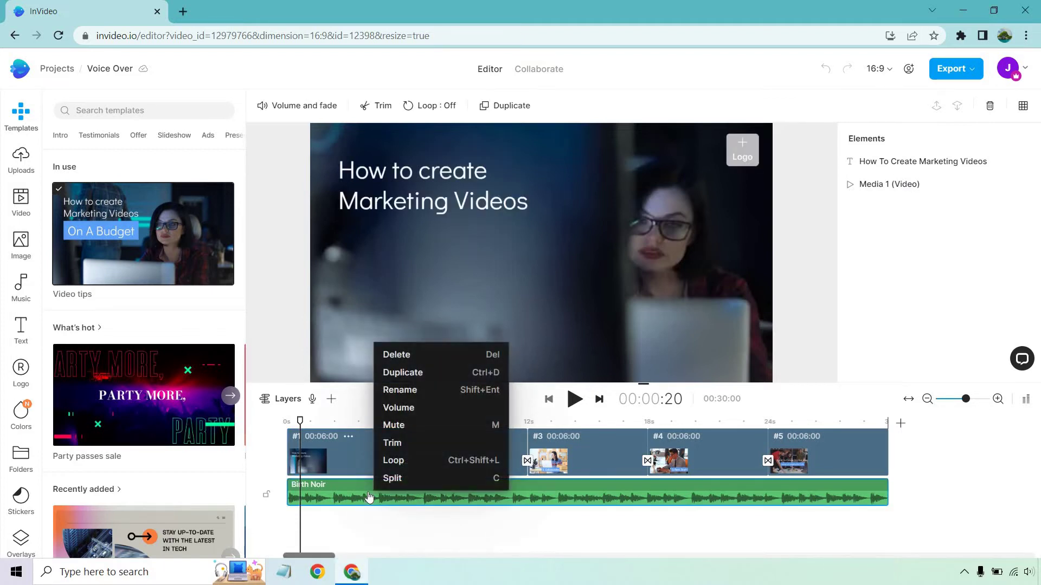
pyautogui.click(395, 407)
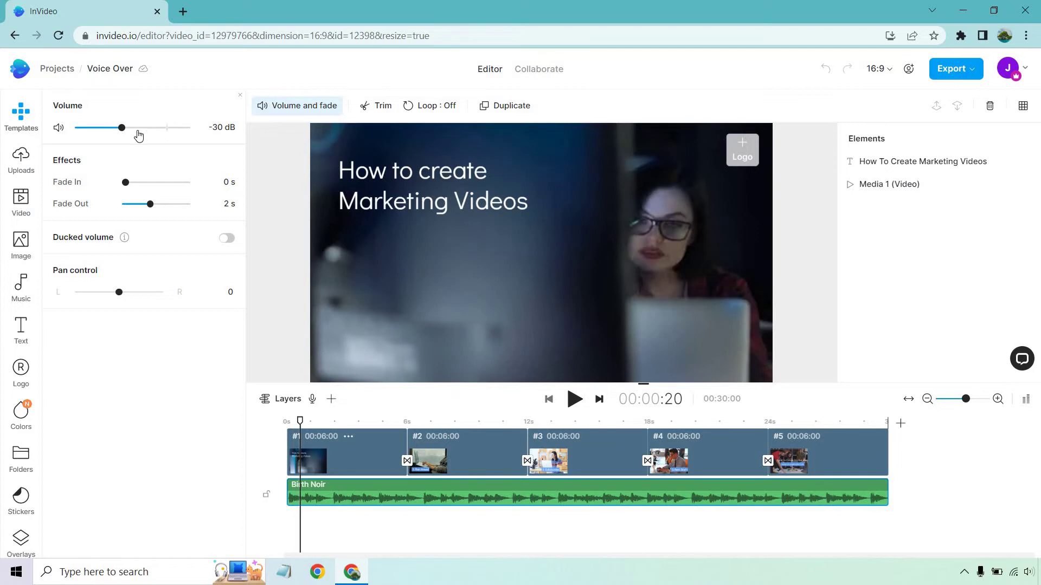
pyautogui.click(240, 96)
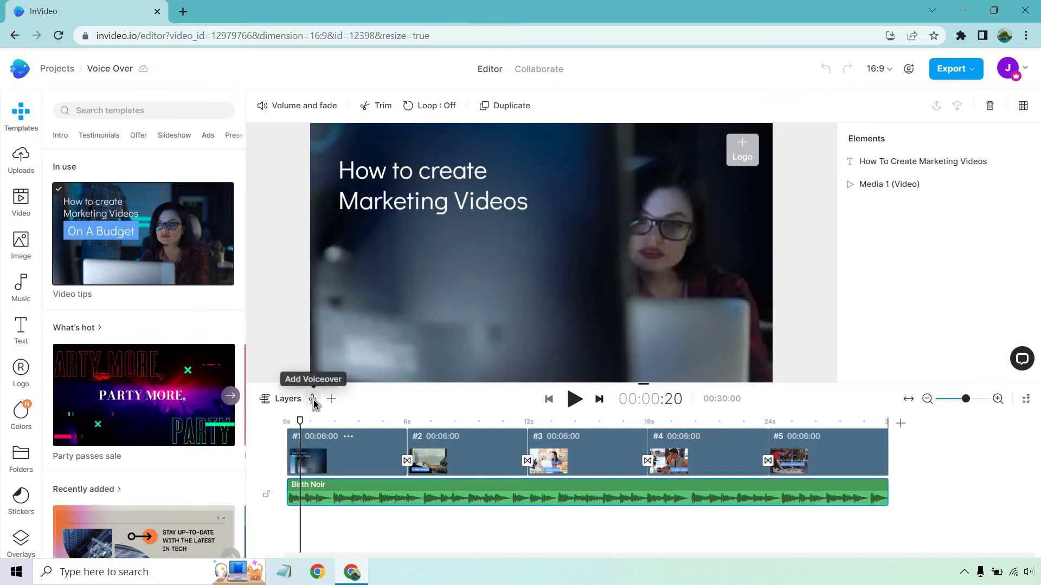
# Step: At about 1s, start a text-to-speech voiceover with the script 'How to create marketing videos on a budget'
pyautogui.moveTo(301, 423); pyautogui.dragTo(328, 424)
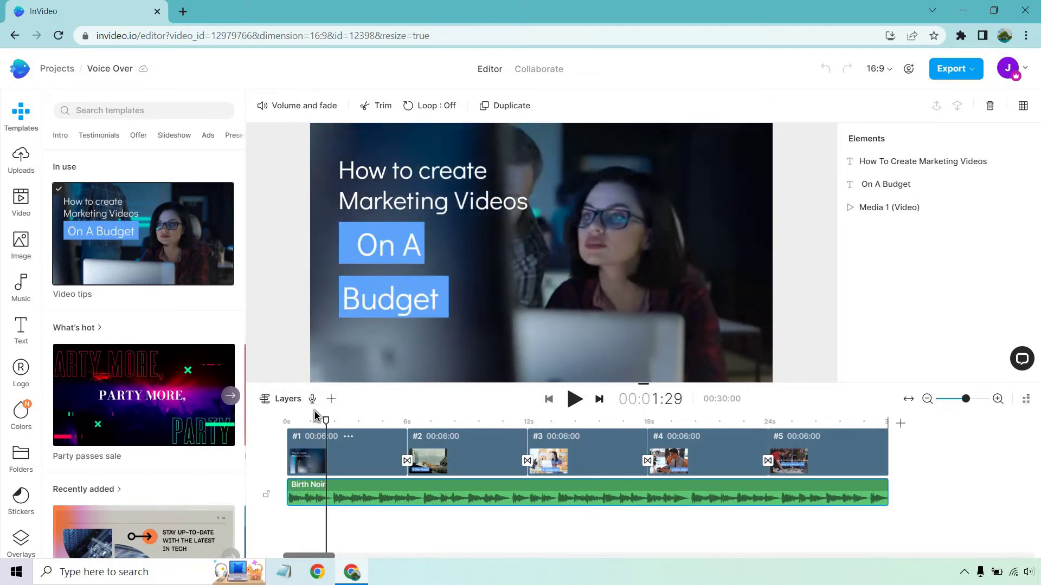
pyautogui.click(313, 401)
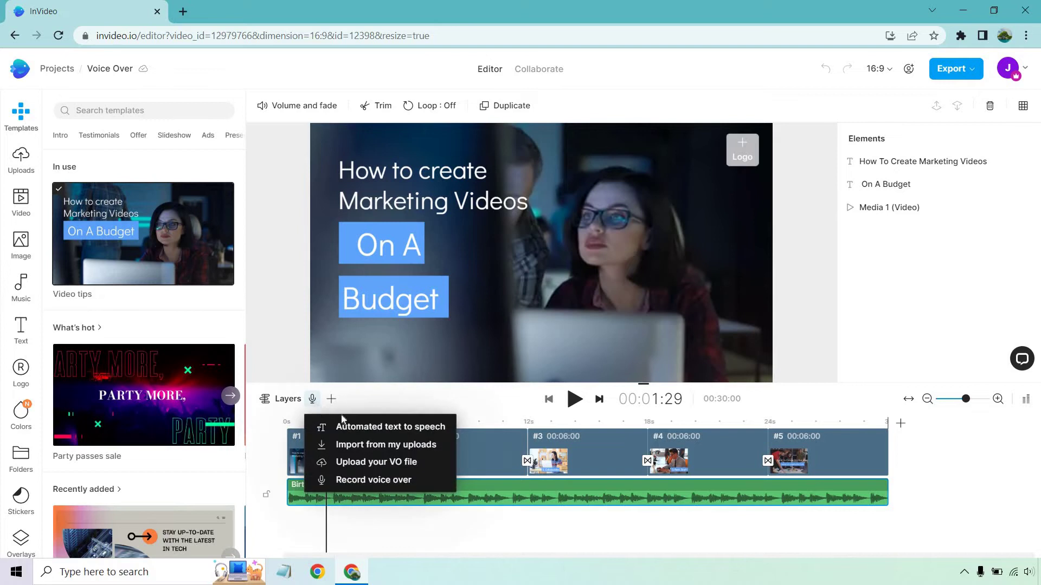
pyautogui.click(352, 427)
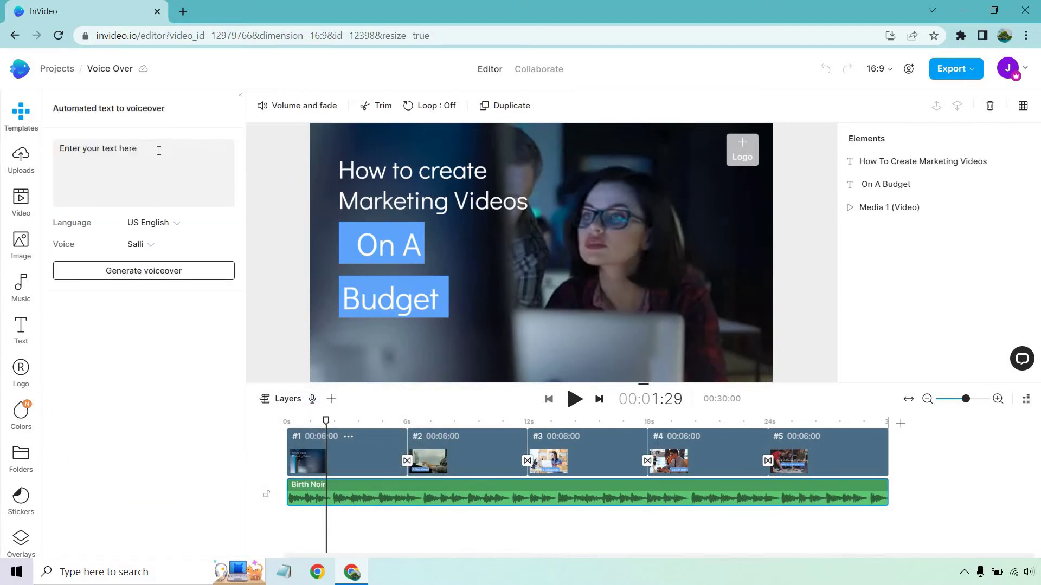
pyautogui.tripleClick(155, 153)
pyautogui.write('How to create marketing videos on a budget')
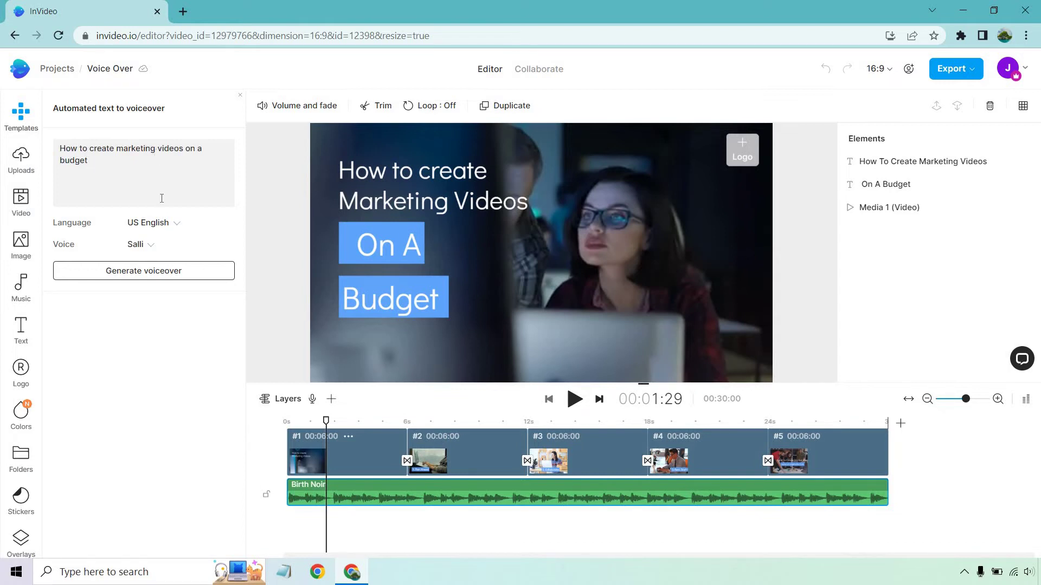
# Step: Browse the voiceover language list, leaving US English selected
pyautogui.click(163, 225)
pyautogui.scroll(-3, 179, 267)
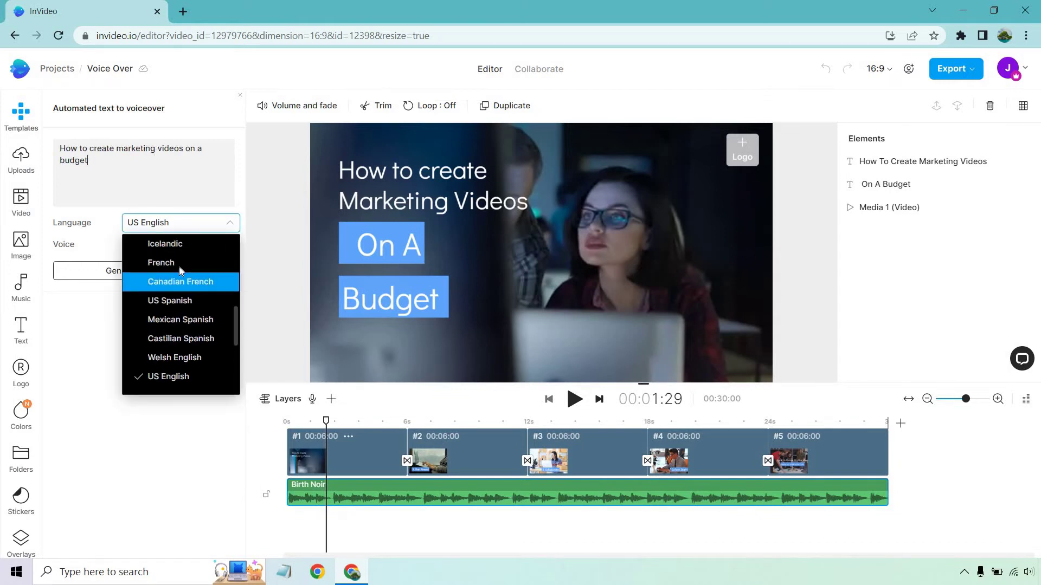
pyautogui.scroll(5, 179, 267)
pyautogui.scroll(-6, 179, 267)
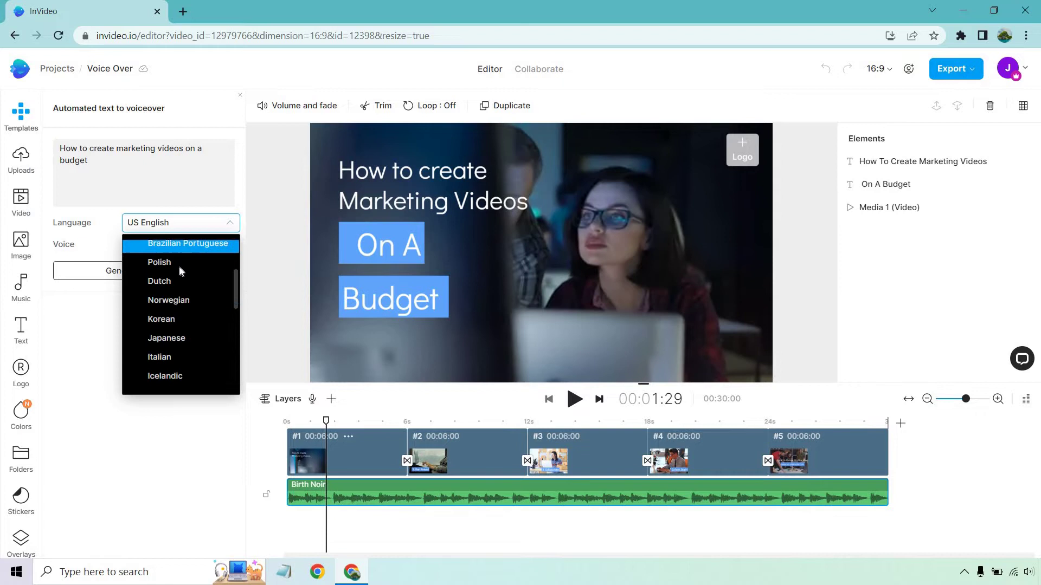
# Step: Keep US English and preview the Salli, Matthew, Kimberly and Kendra voices
pyautogui.click(134, 441)
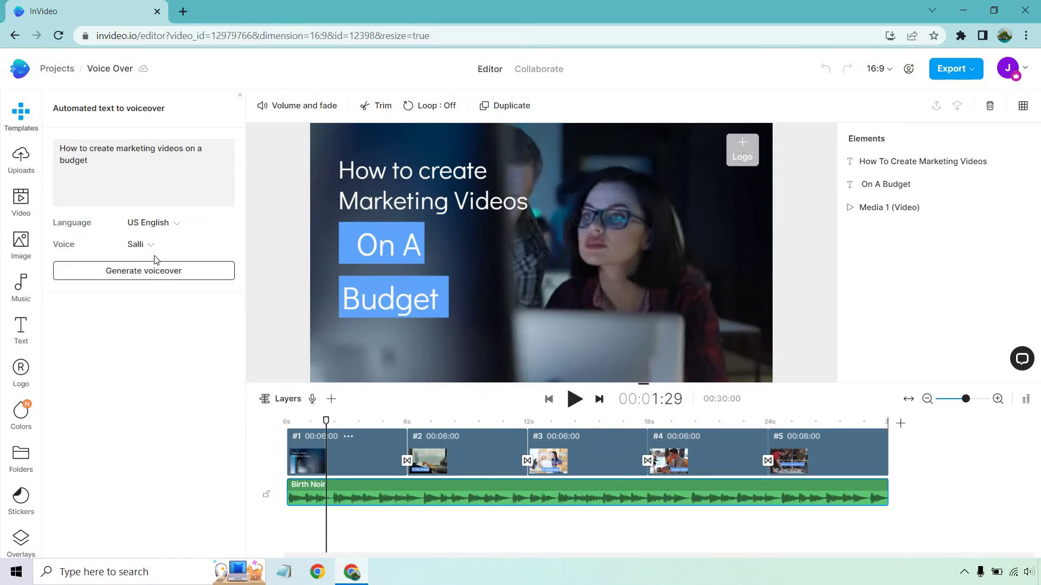
pyautogui.click(144, 245)
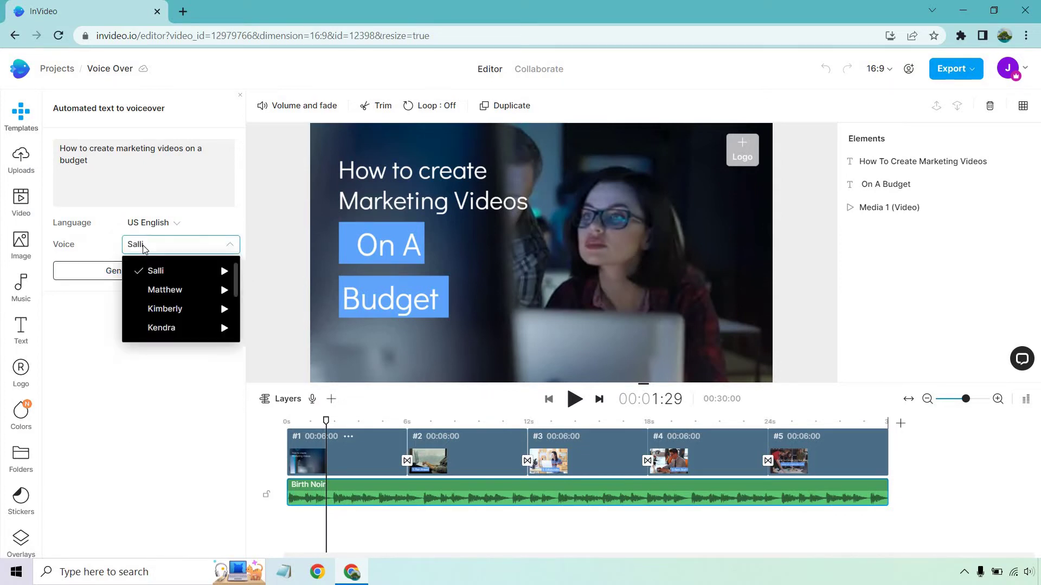
pyautogui.click(224, 272)
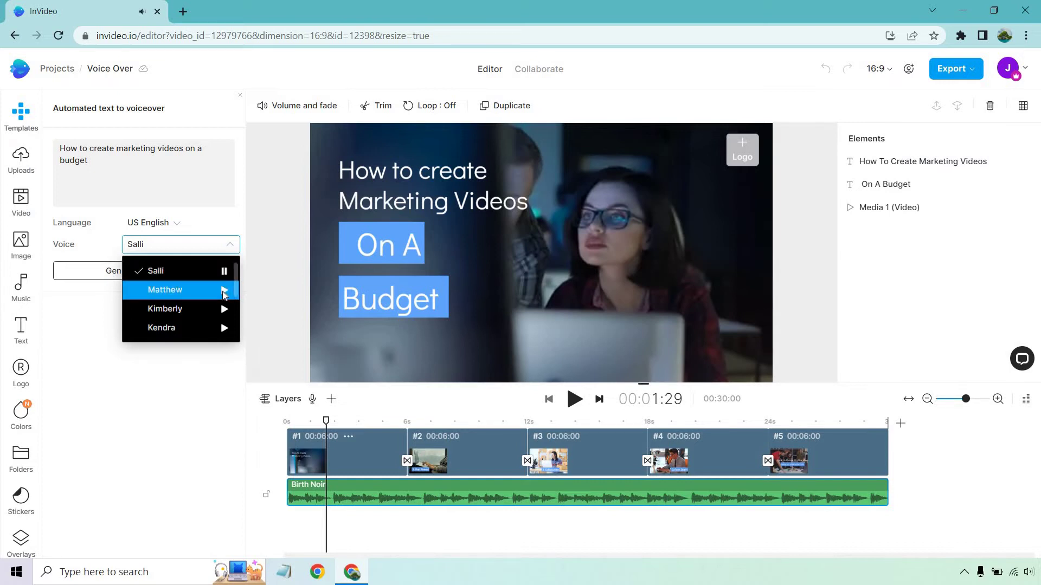
pyautogui.click(223, 292)
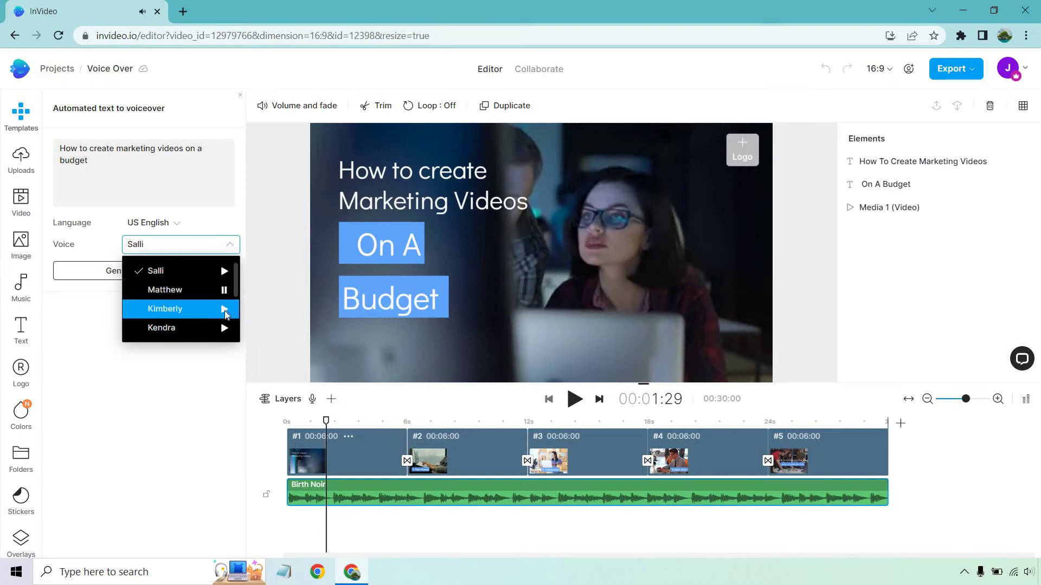
pyautogui.click(225, 311)
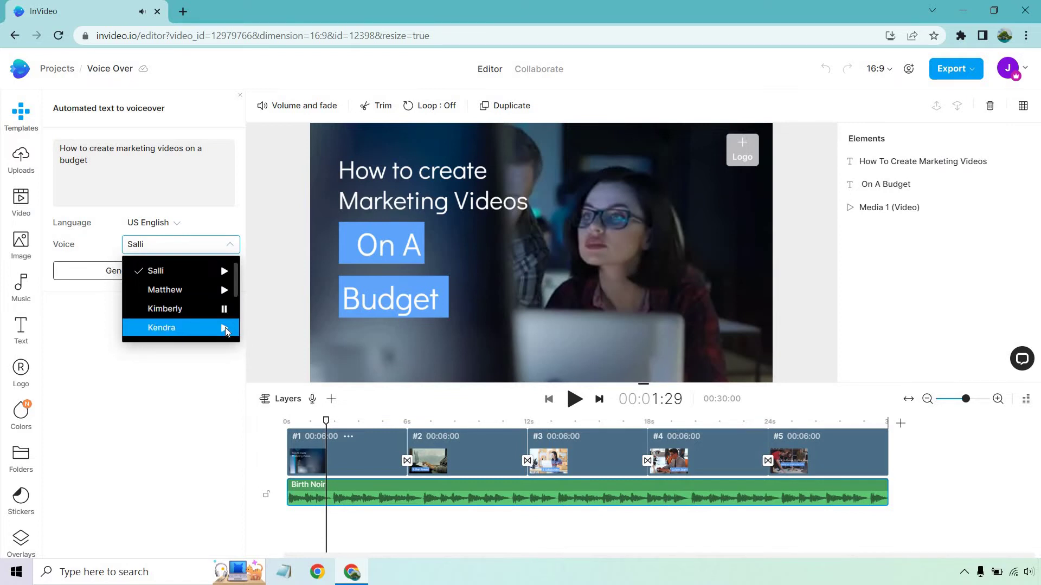
pyautogui.click(226, 327)
pyautogui.scroll(-2, 213, 302)
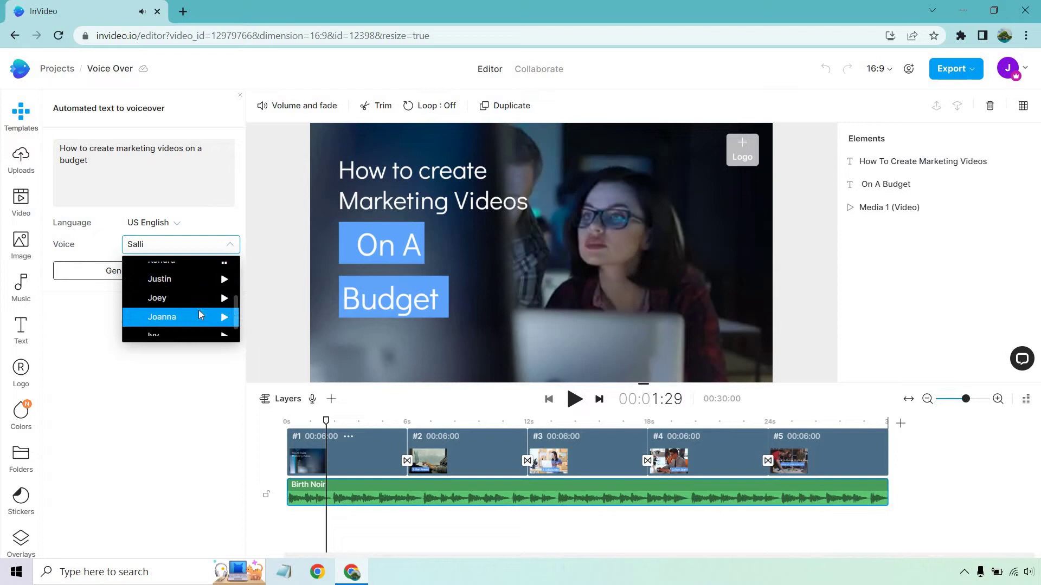
# Step: Choose Justin as the voice, then preview Justin, Joey, Joanna and Ivy
pyautogui.click(220, 280)
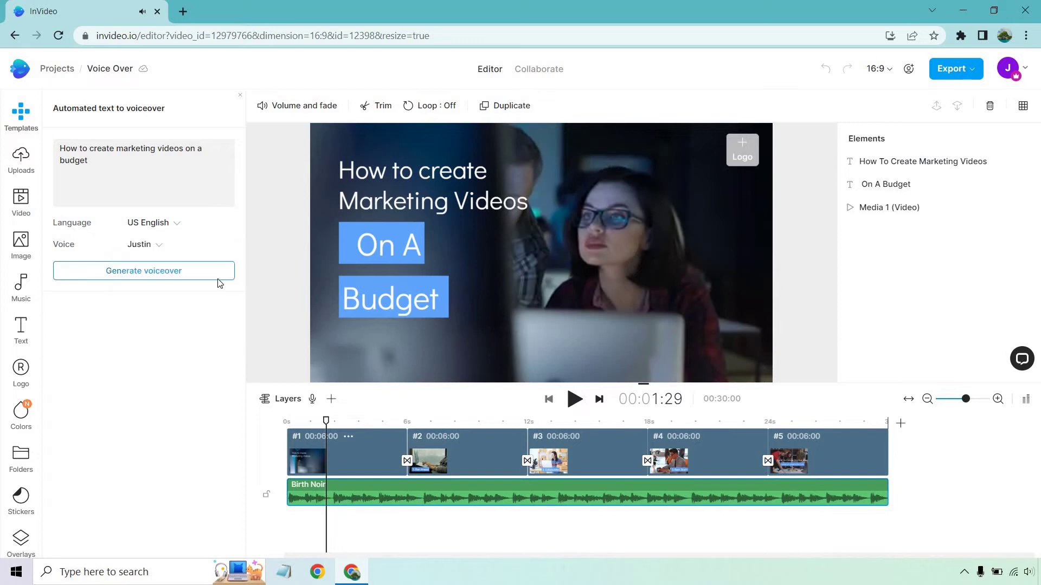
pyautogui.click(161, 245)
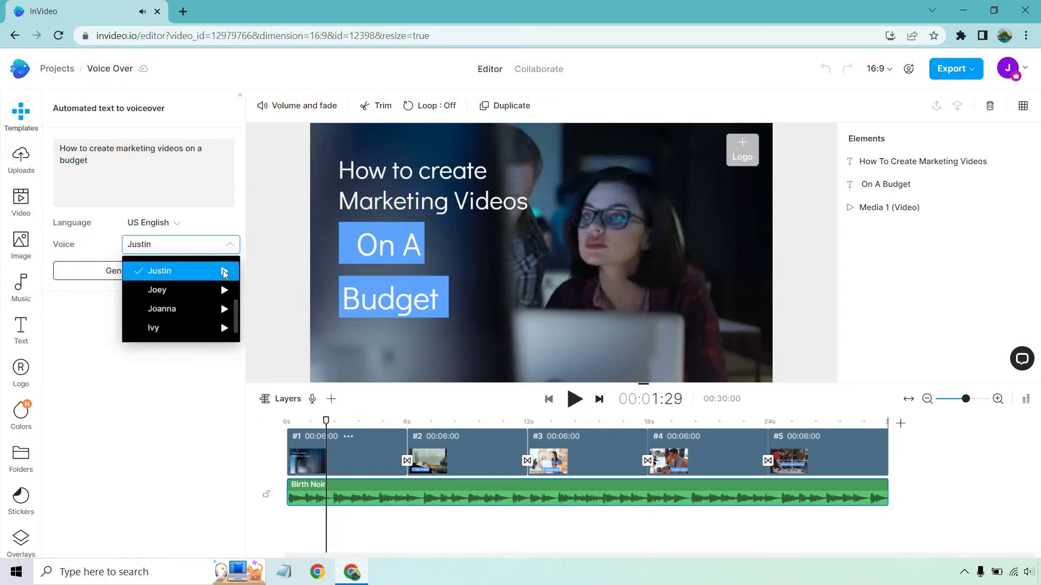
pyautogui.click(225, 272)
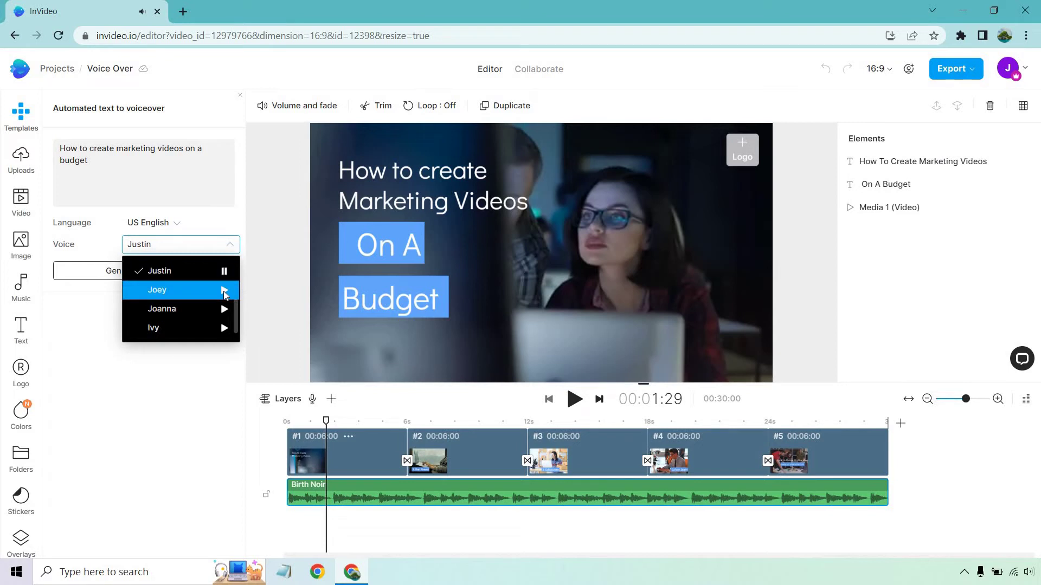
pyautogui.click(225, 292)
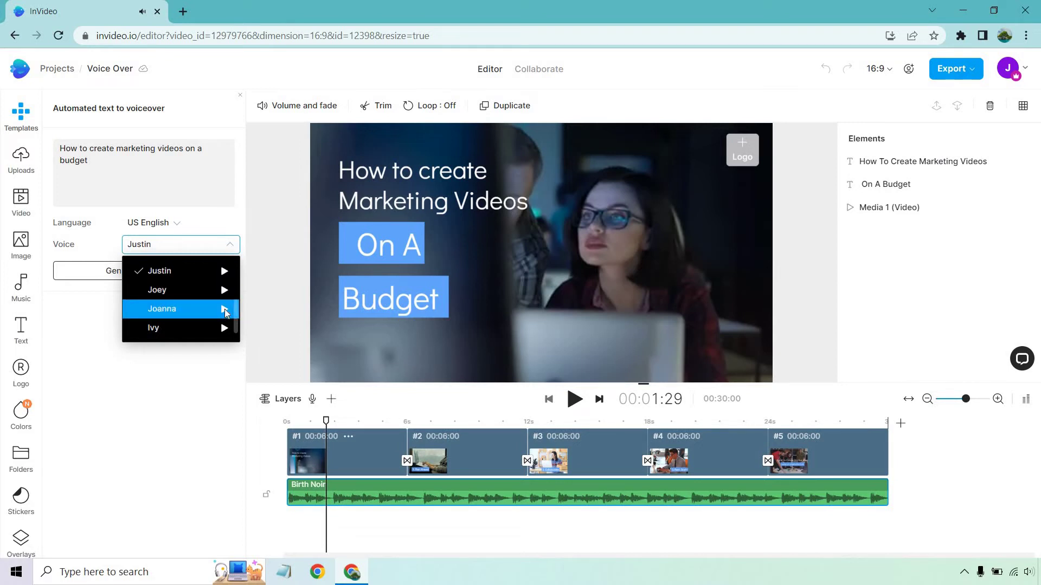
pyautogui.click(225, 309)
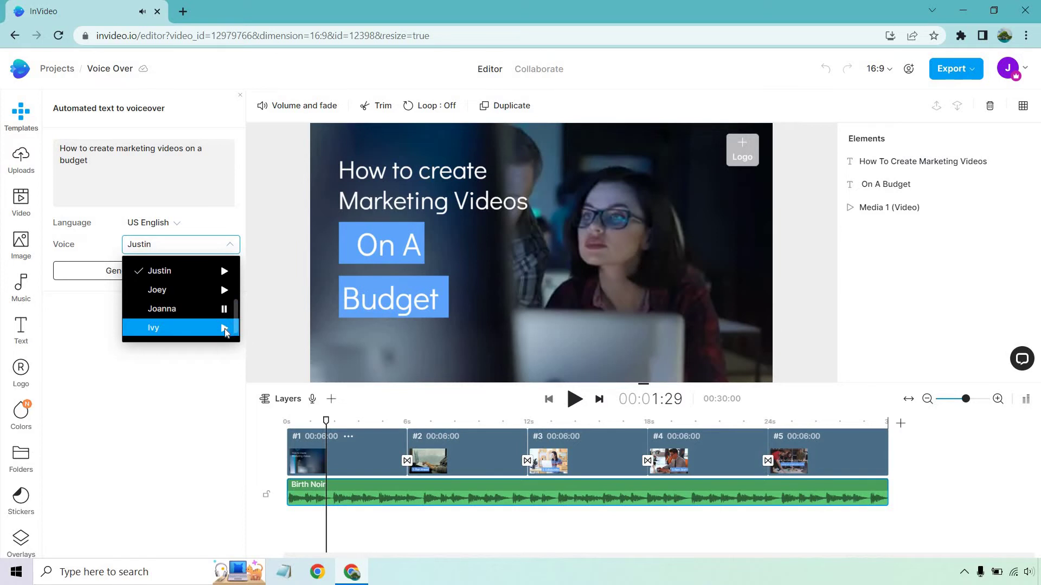
pyautogui.click(225, 329)
pyautogui.scroll(2, 190, 281)
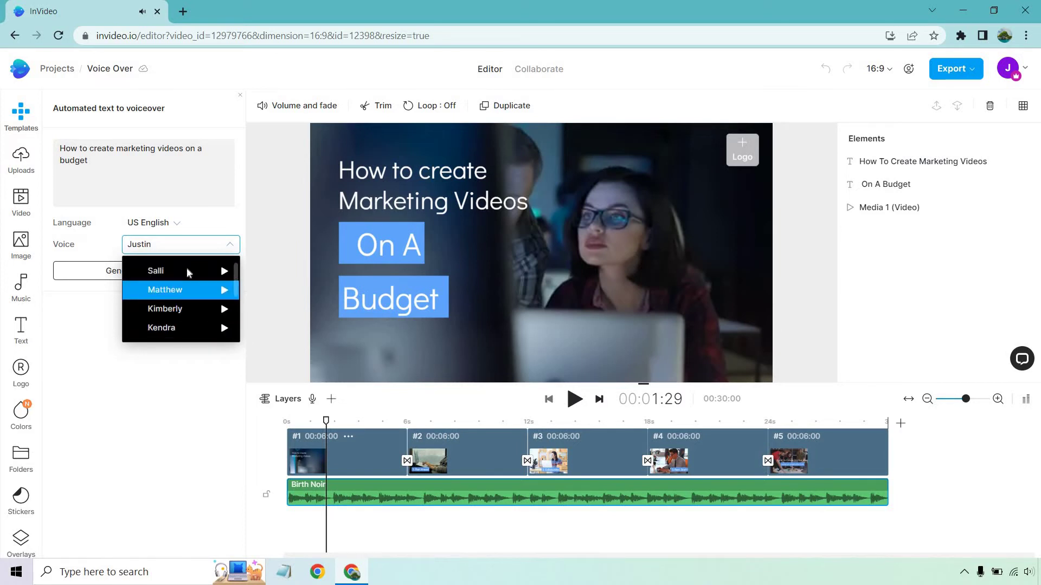
# Step: Switch the voice back to Salli, generate the budget-marketing voiceover and add it to the timeline
pyautogui.click(186, 271)
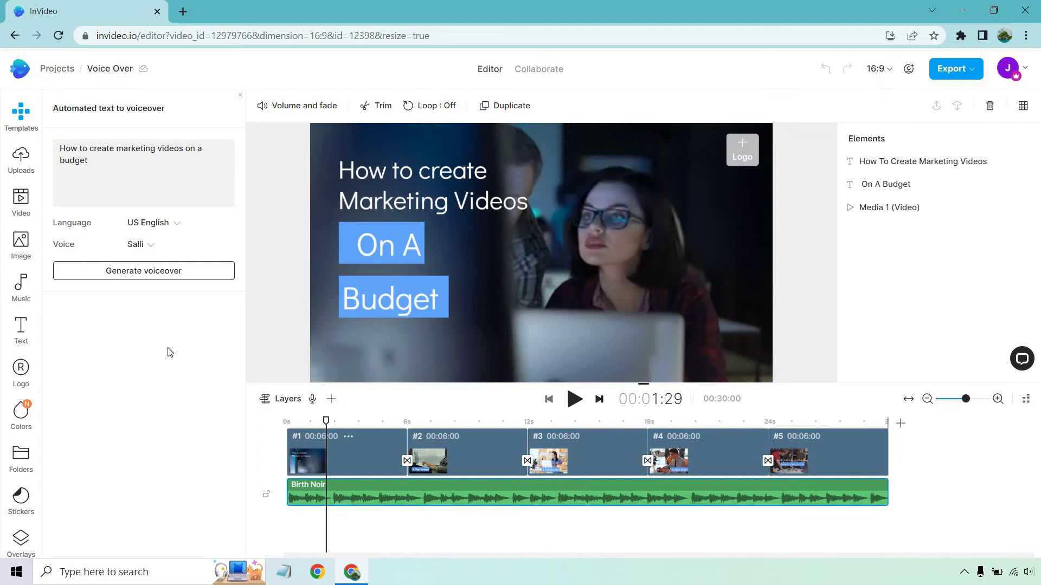
pyautogui.click(163, 273)
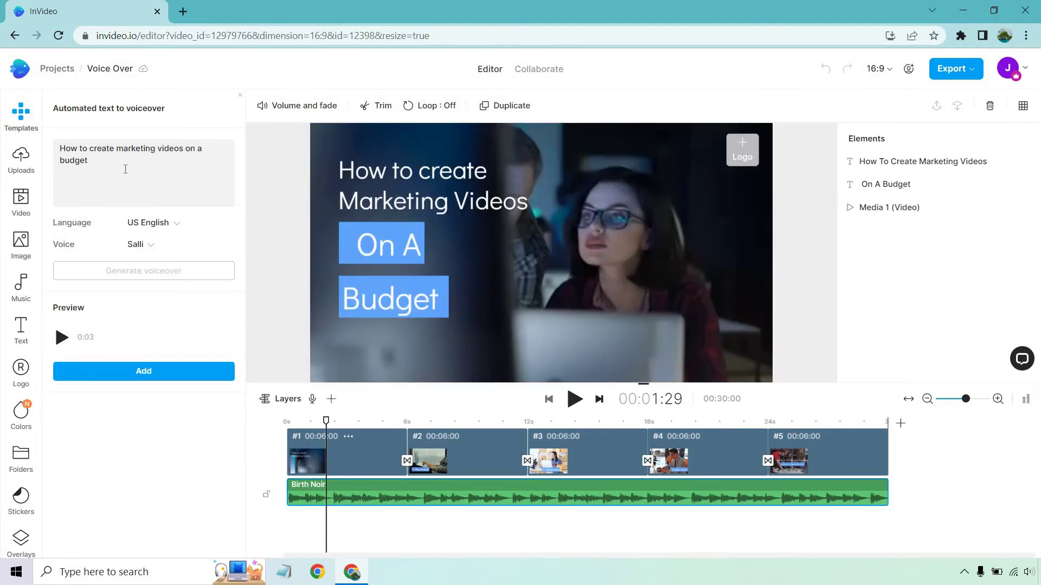
pyautogui.click(143, 373)
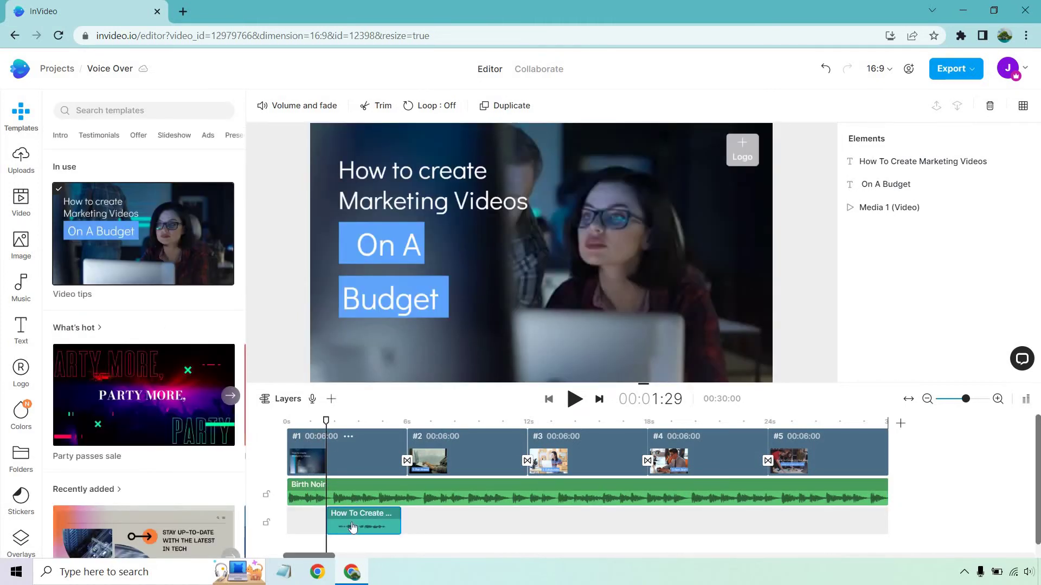
# Step: Slide the voiceover clip earlier toward 0s and play from the start to check its timing
pyautogui.moveTo(329, 422); pyautogui.dragTo(298, 417)
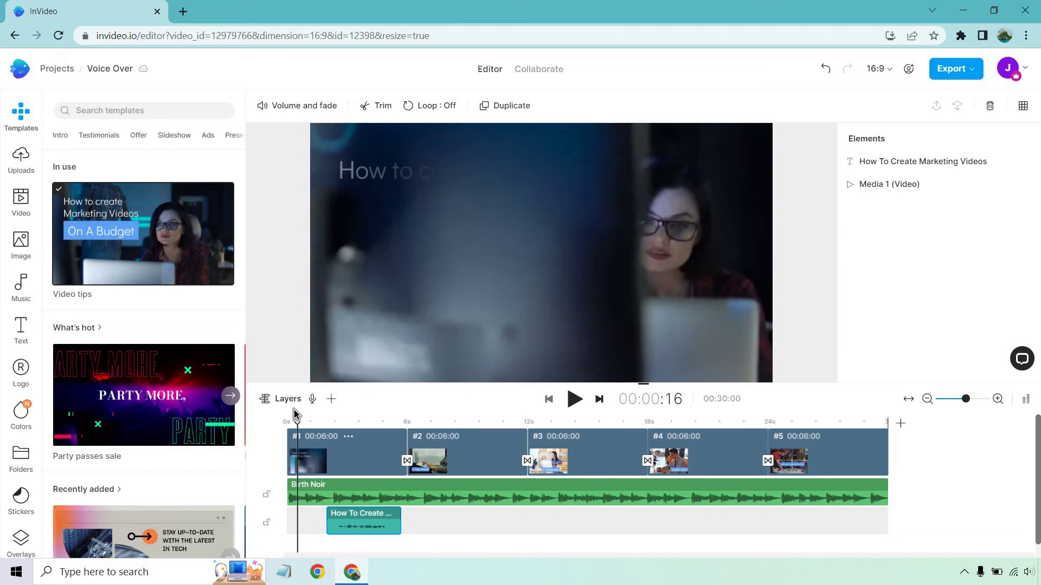
pyautogui.moveTo(343, 521); pyautogui.dragTo(313, 514)
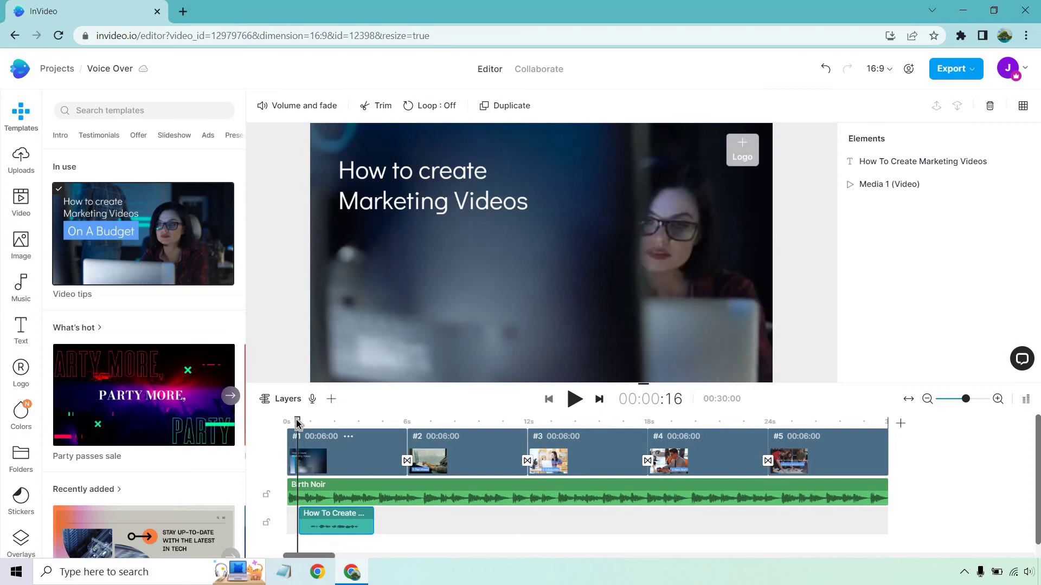
pyautogui.moveTo(297, 418); pyautogui.dragTo(285, 421)
pyautogui.click(574, 401)
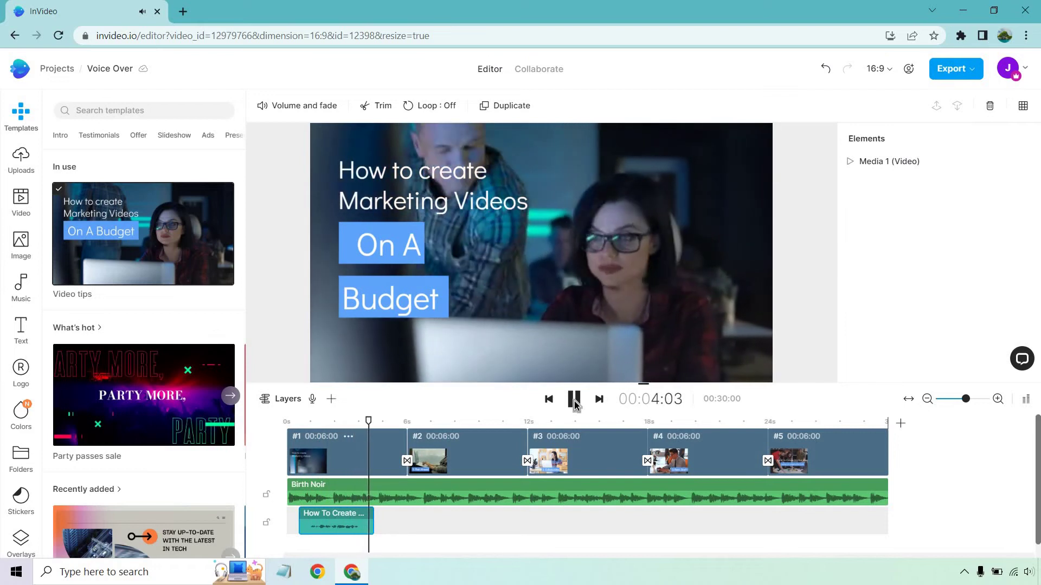
pyautogui.click(574, 402)
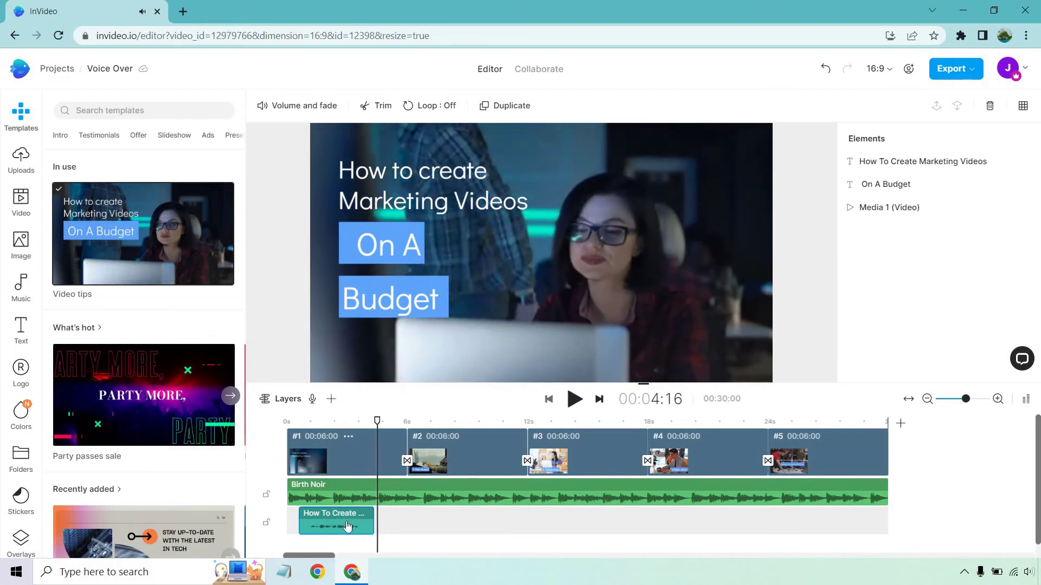
pyautogui.moveTo(347, 527); pyautogui.dragTo(342, 526)
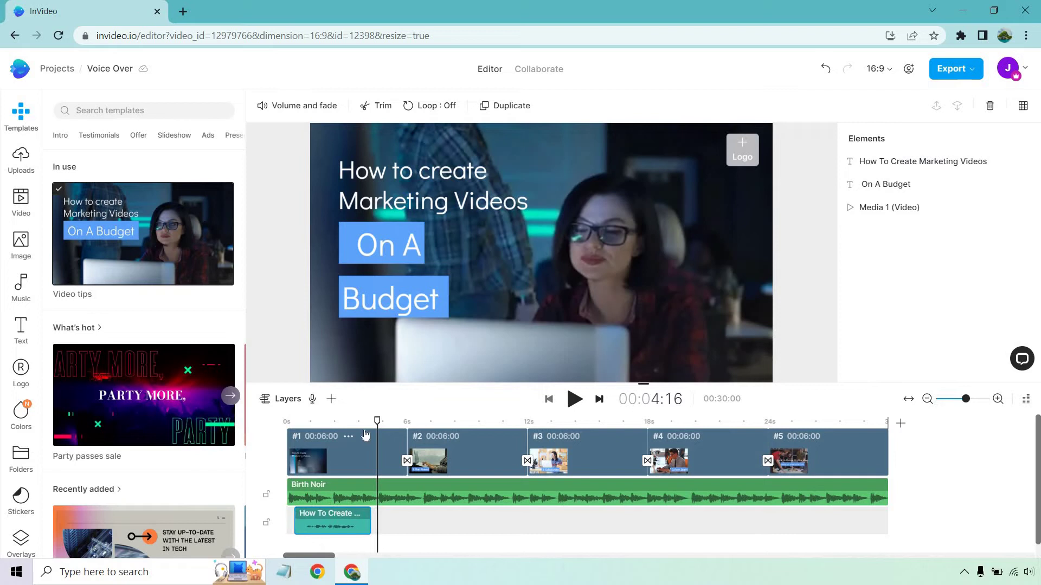
pyautogui.moveTo(377, 422); pyautogui.dragTo(278, 417)
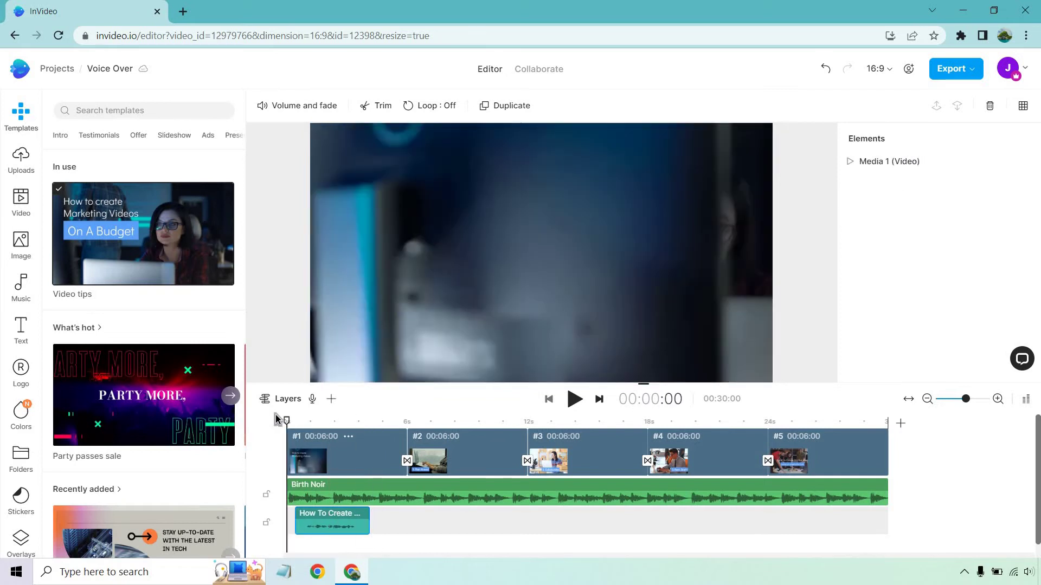
pyautogui.click(573, 402)
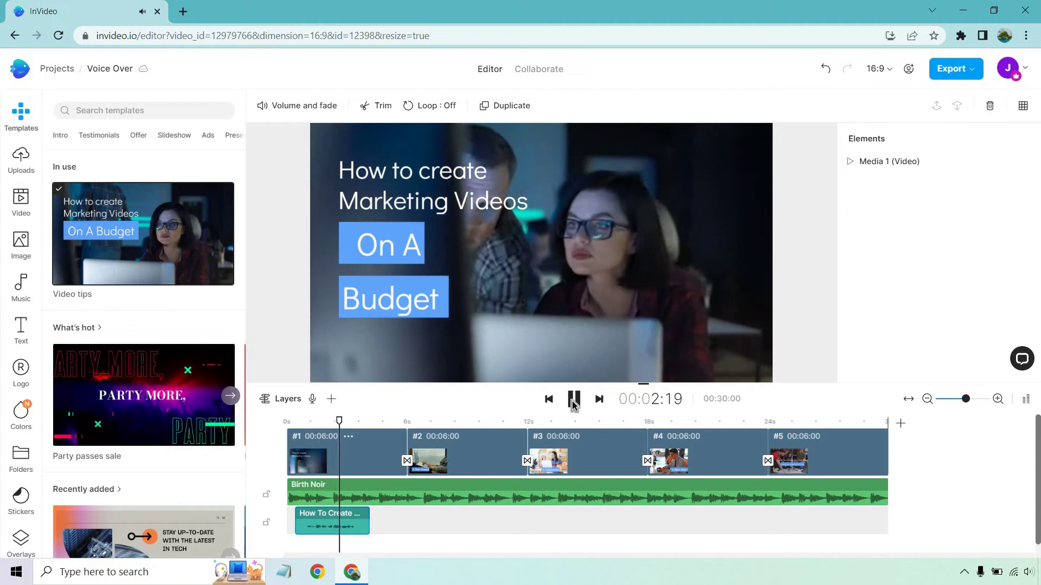
pyautogui.click(573, 402)
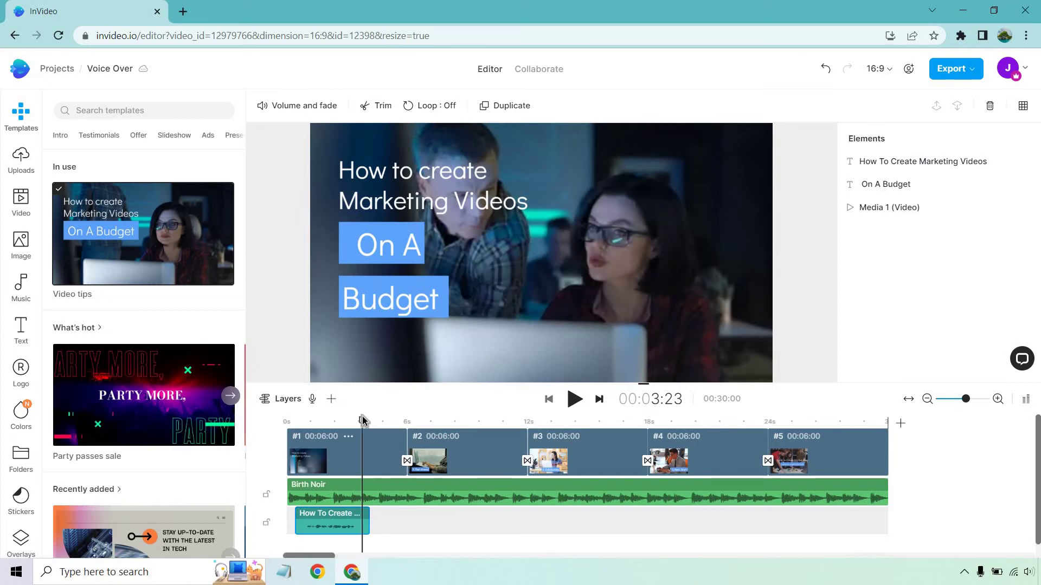
pyautogui.moveTo(362, 421); pyautogui.dragTo(440, 426)
pyautogui.click(441, 428)
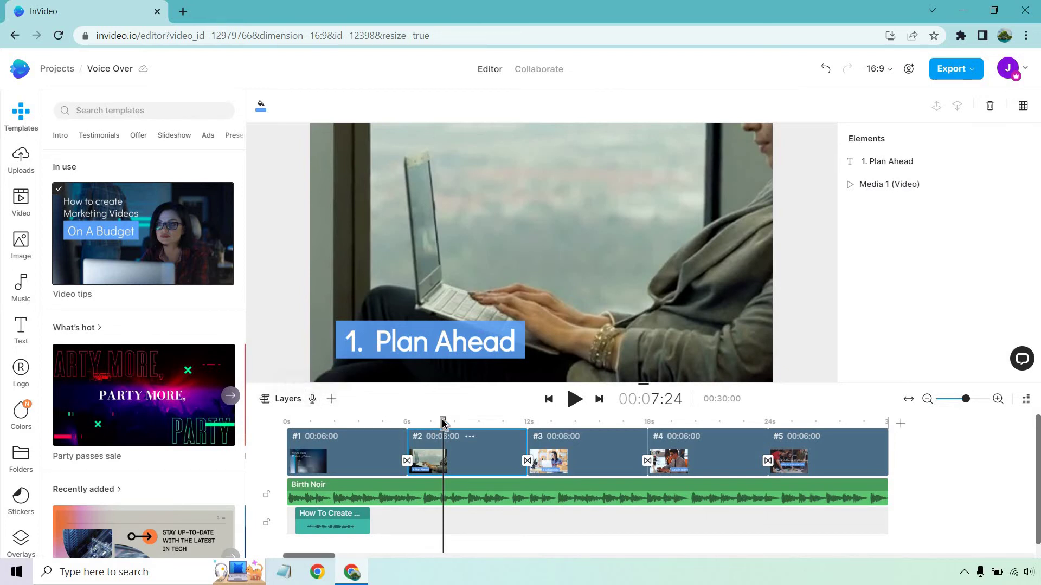
# Step: Delete the text-to-speech voiceover clip and open the voiceover options menu
pyautogui.moveTo(443, 423); pyautogui.dragTo(282, 420)
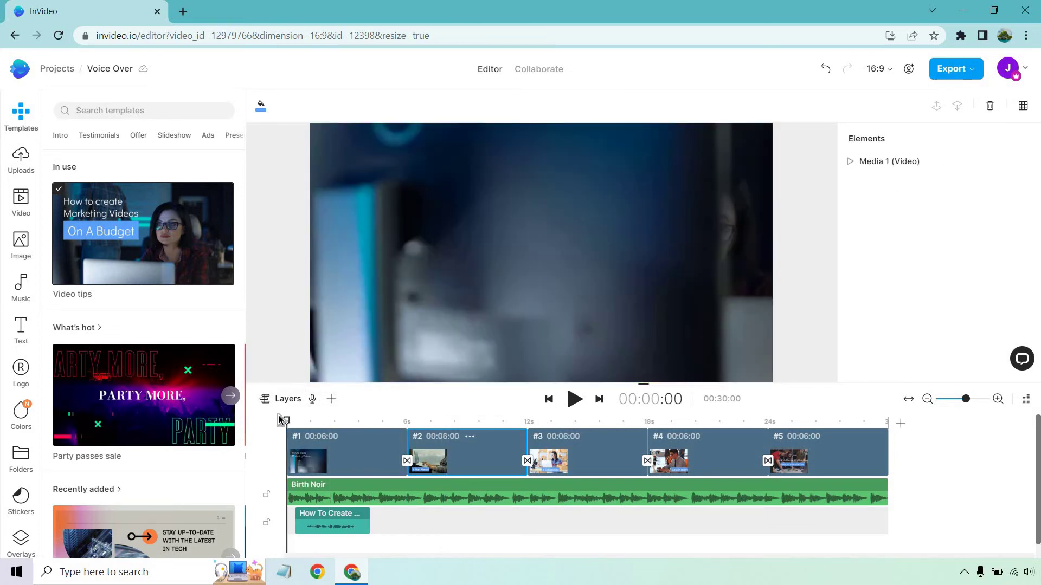
pyautogui.click(330, 519)
pyautogui.click(990, 106)
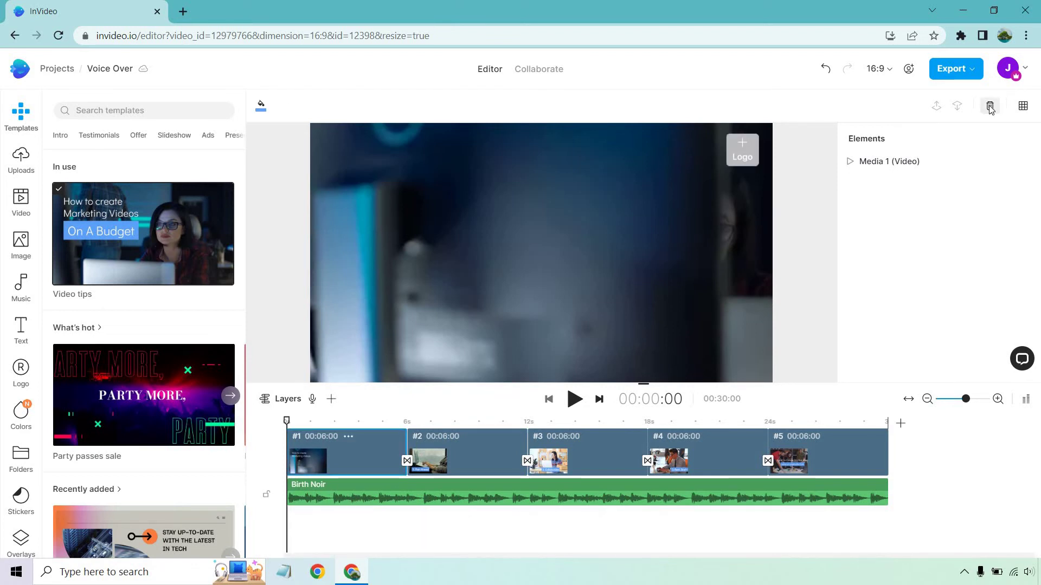
pyautogui.click(313, 400)
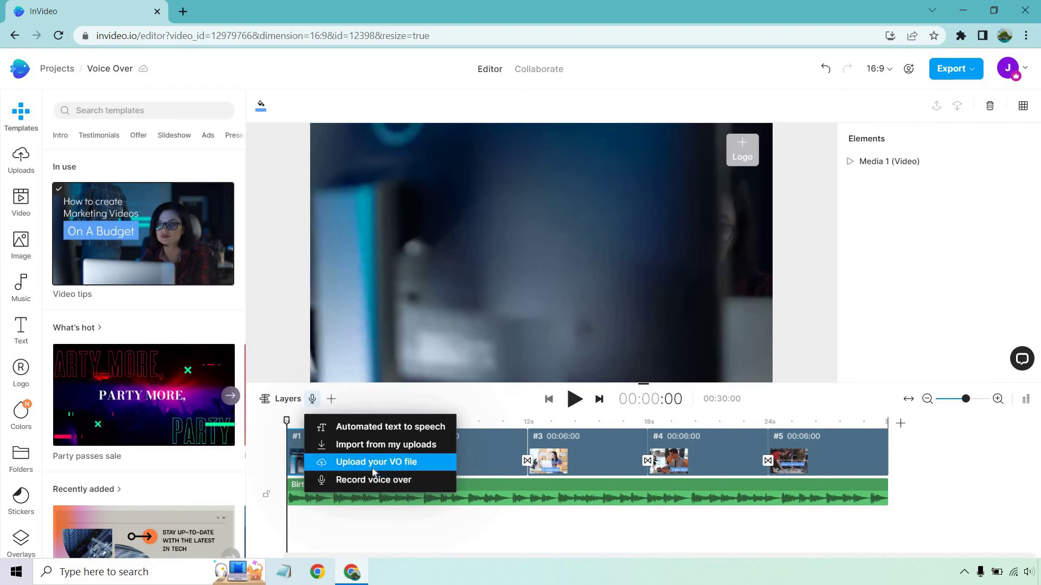
# Step: Add the uploaded MP3 from Uploads to the video as a voiceover clip
pyautogui.click(380, 444)
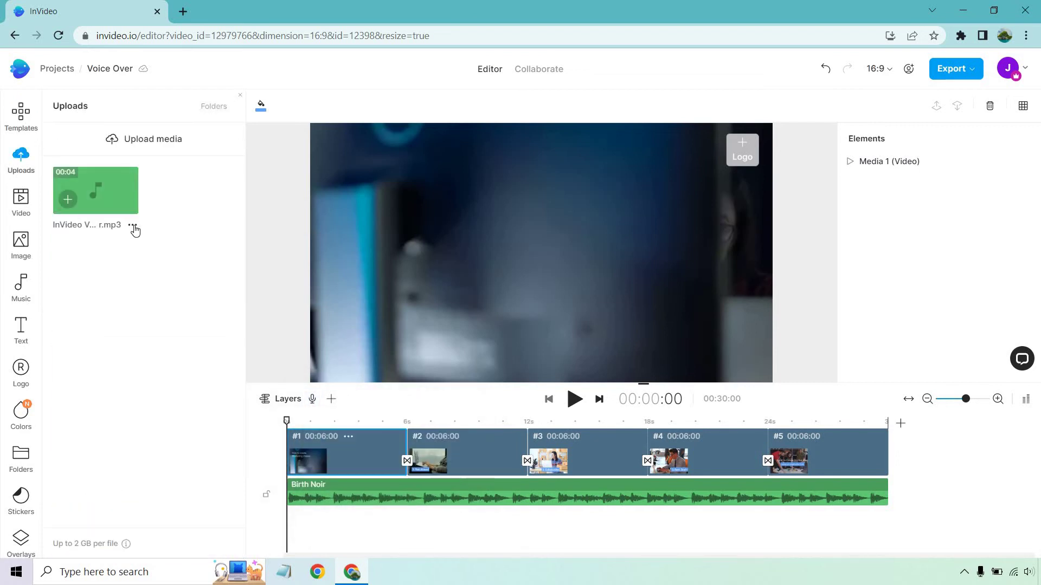
pyautogui.click(133, 226)
pyautogui.click(125, 417)
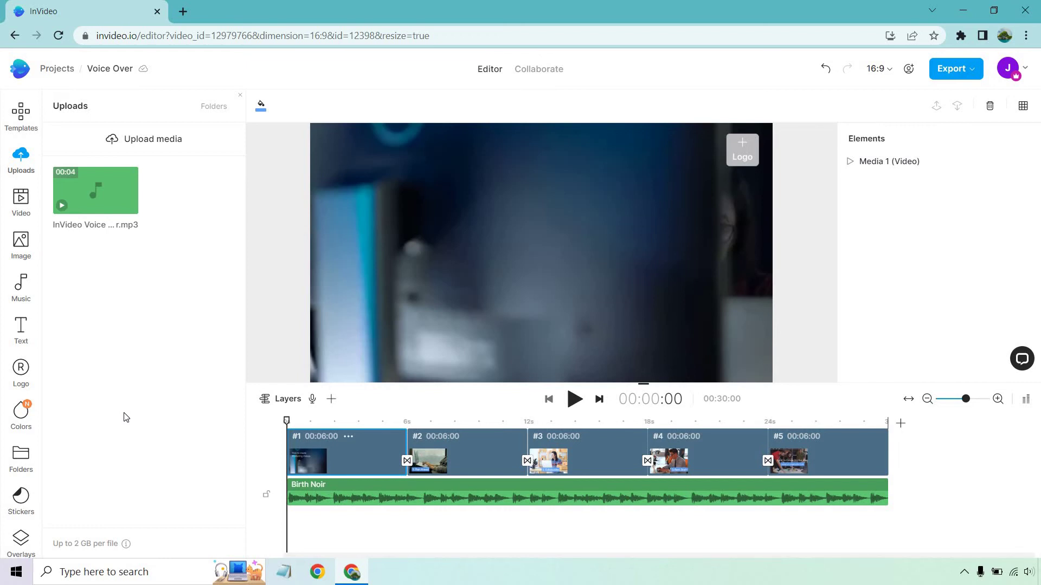
pyautogui.click(136, 226)
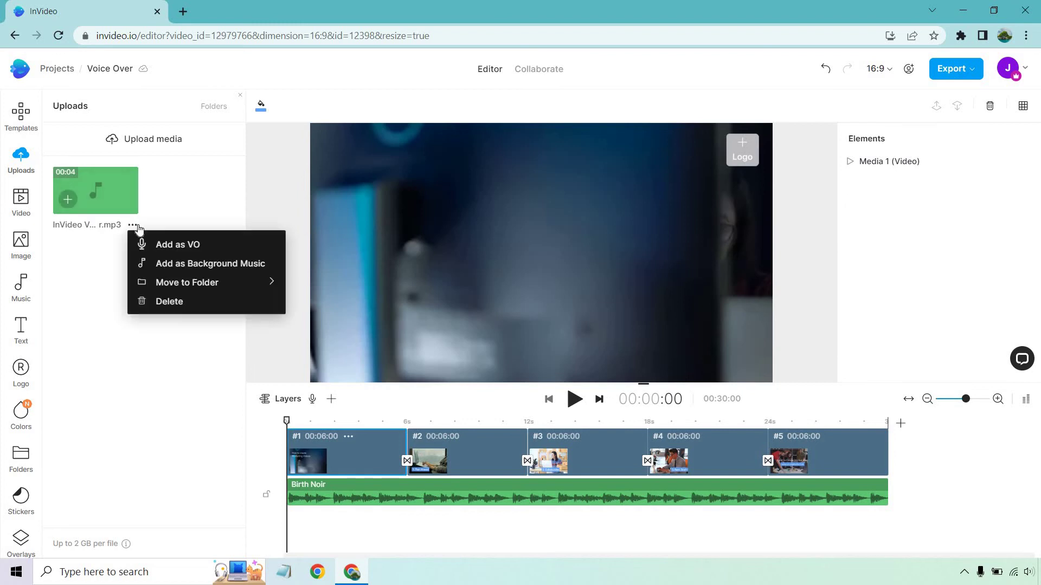
pyautogui.click(174, 244)
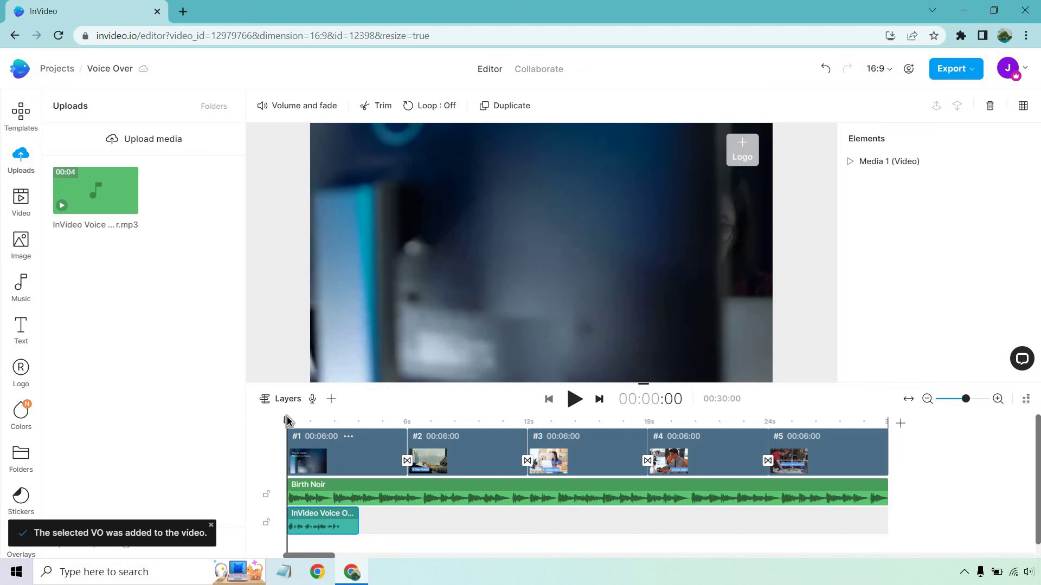
# Step: Shift the uploaded voiceover clip slightly later and play the opening to hear it
pyautogui.moveTo(287, 421); pyautogui.dragTo(298, 422)
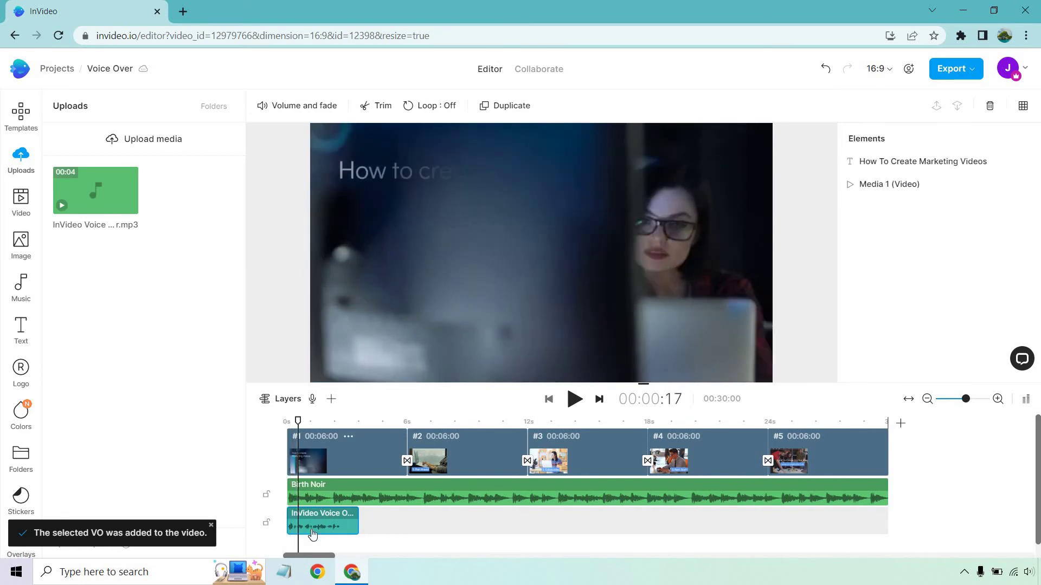
pyautogui.moveTo(312, 534); pyautogui.dragTo(323, 534)
pyautogui.press('space')
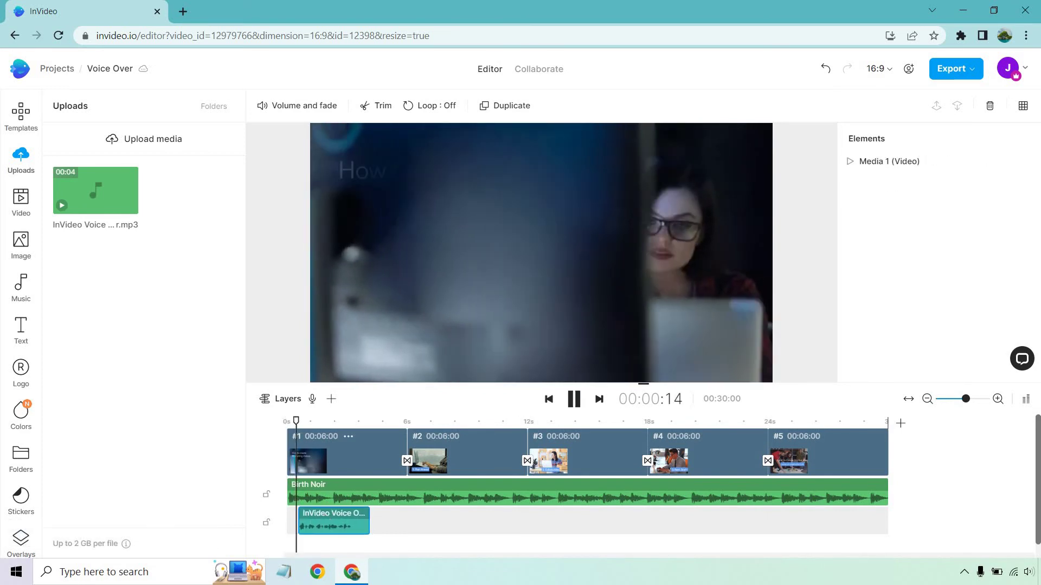
pyautogui.click(575, 404)
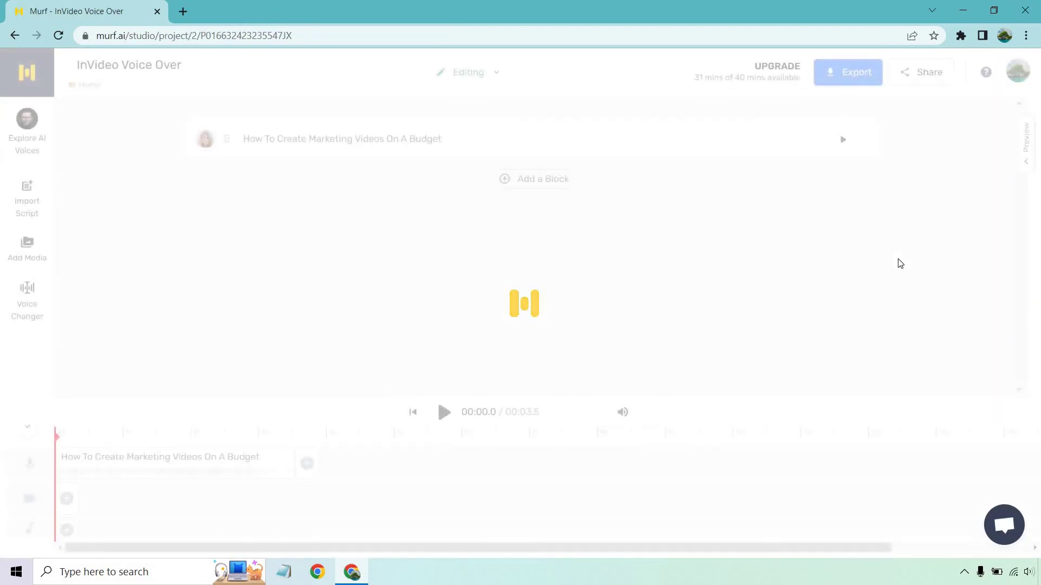
# Step: In Murf, start editing the 'How To Create Marketing Videos On A Budget' script block
pyautogui.click(482, 146)
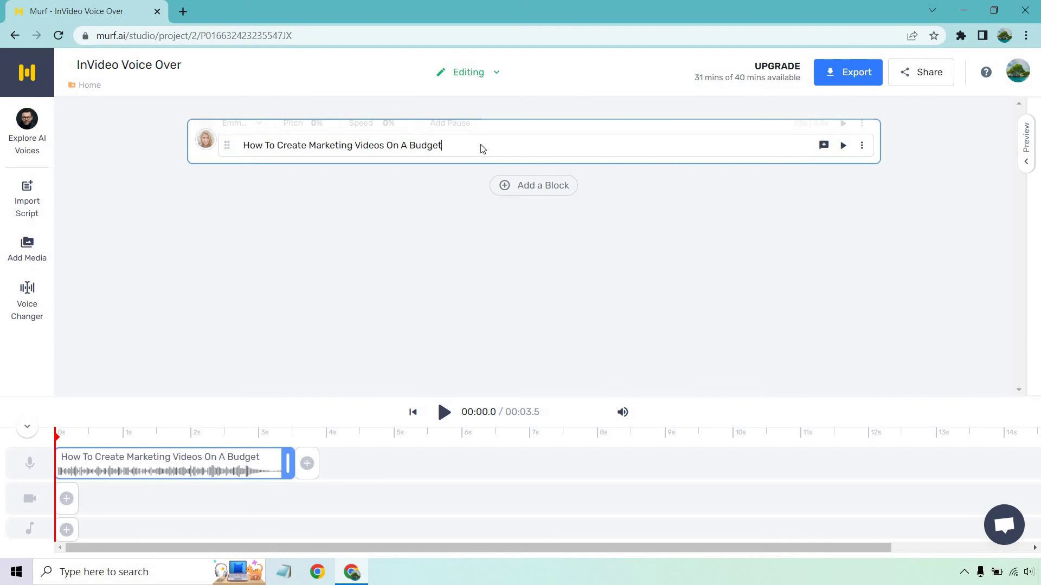